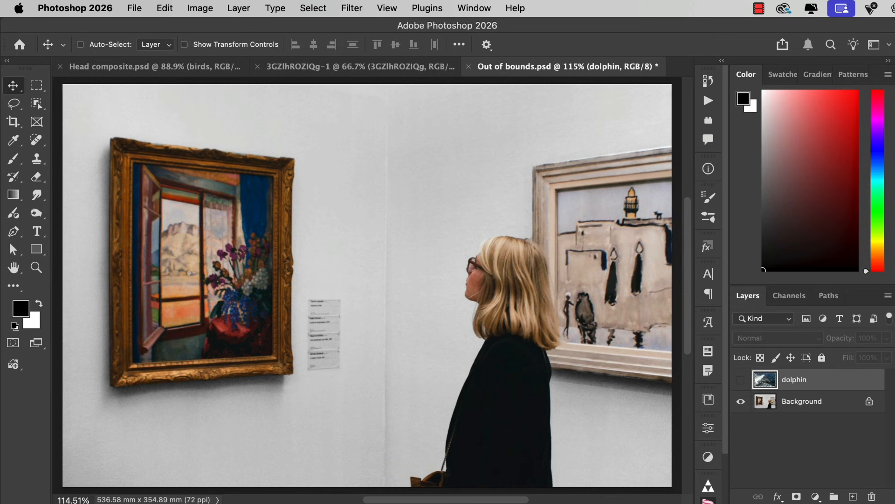
- With the dolphin layer hidden, outline the painting inside the gold frame as a four-cornered straight-edged lasso selection
click(741, 380)
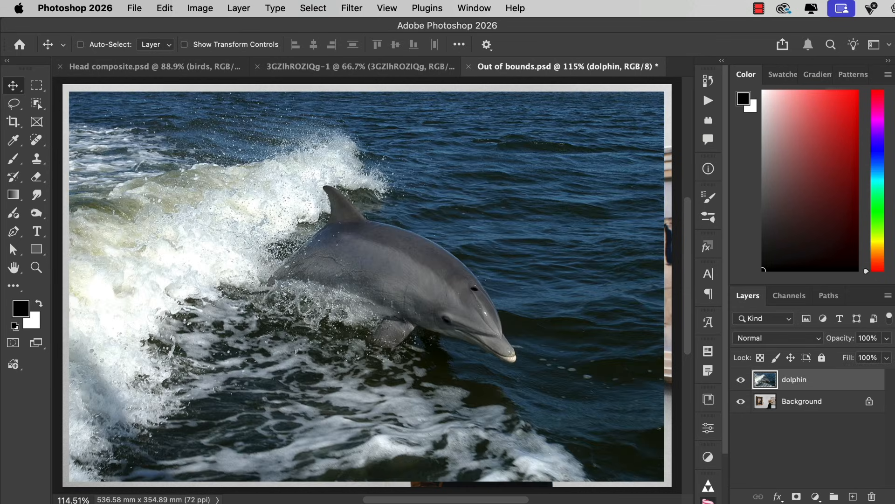
click(741, 380)
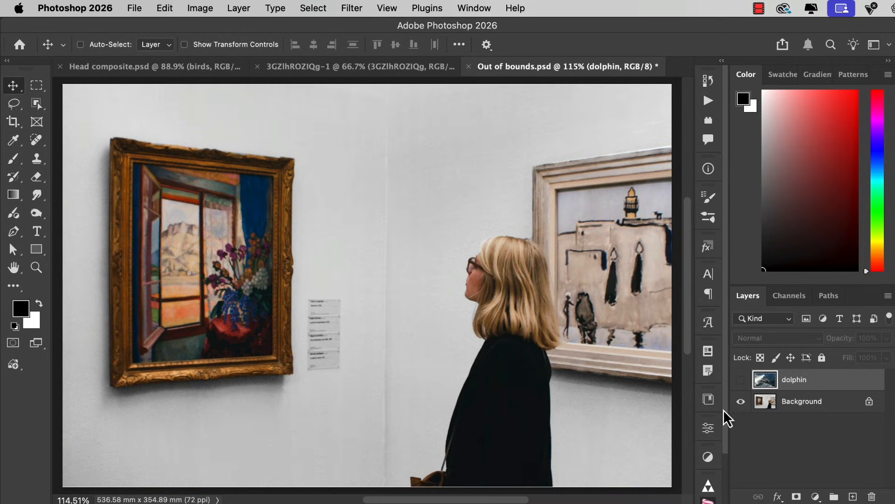
key(l)
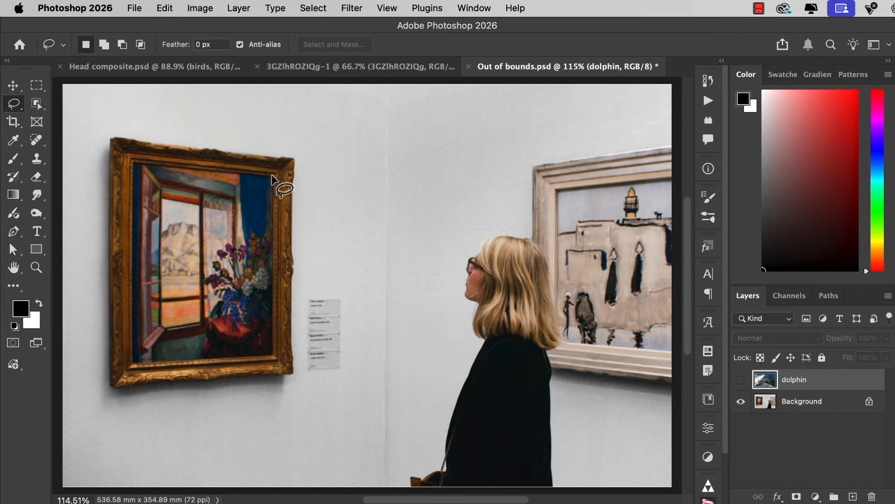
super+click(200, 265)
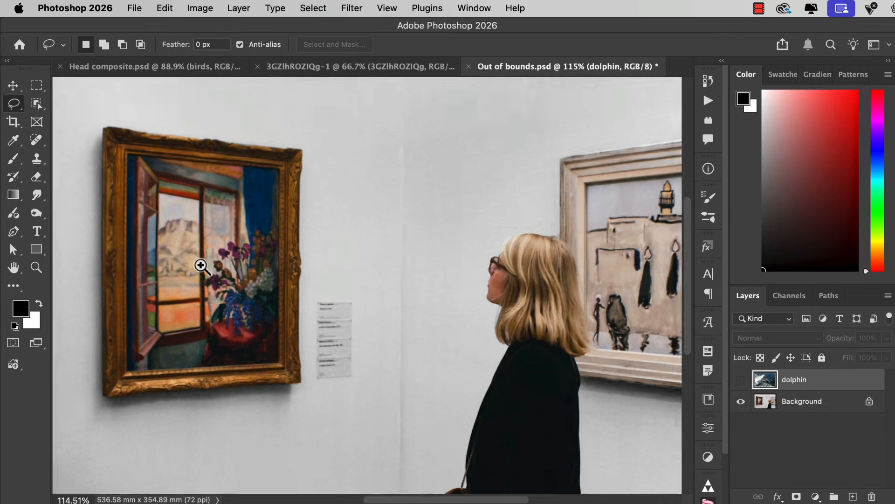
mouse_move(200, 256)
mouse_down()
mouse_move(265, 277)
mouse_move(260, 273)
mouse_up()
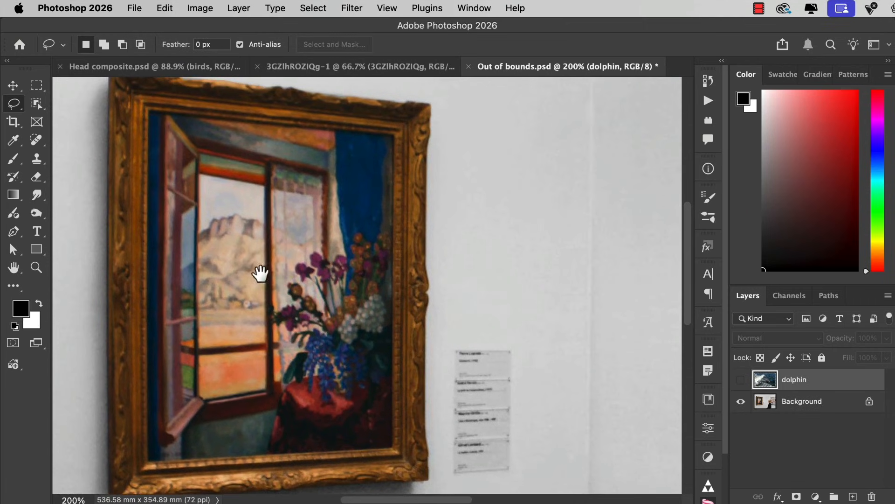
click(149, 111)
click(392, 138)
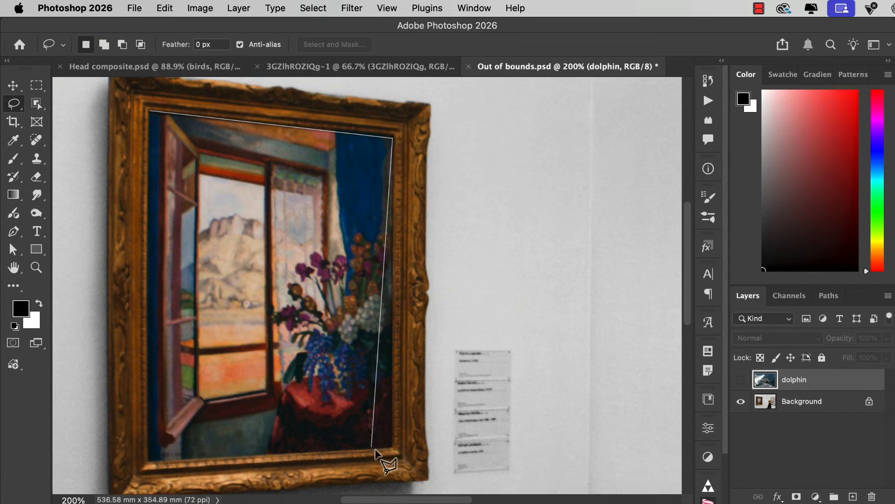
click(392, 447)
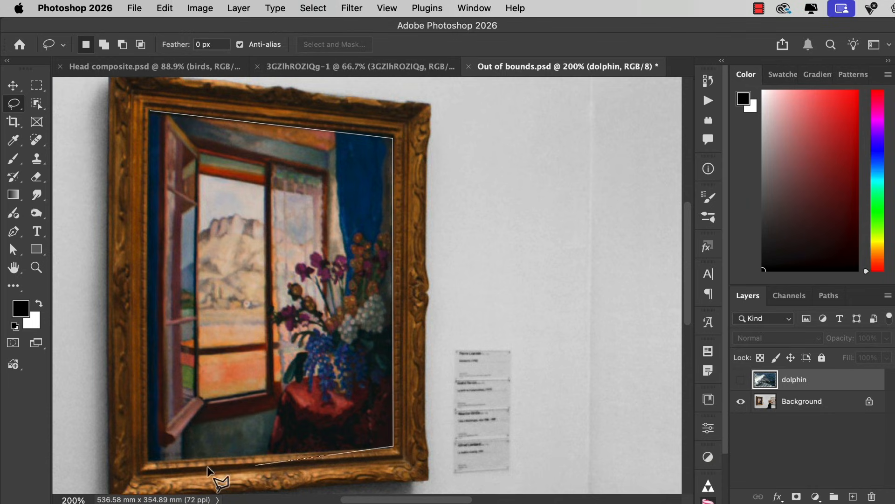
alt+click(148, 461)
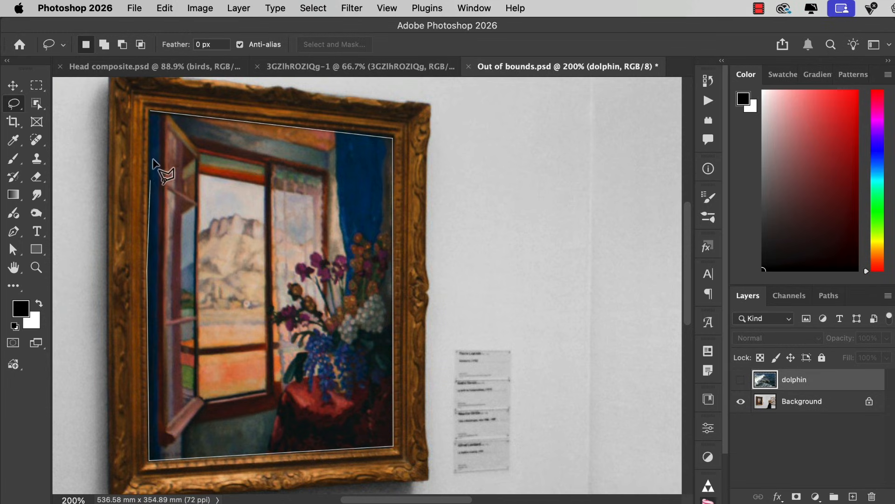
click(150, 112)
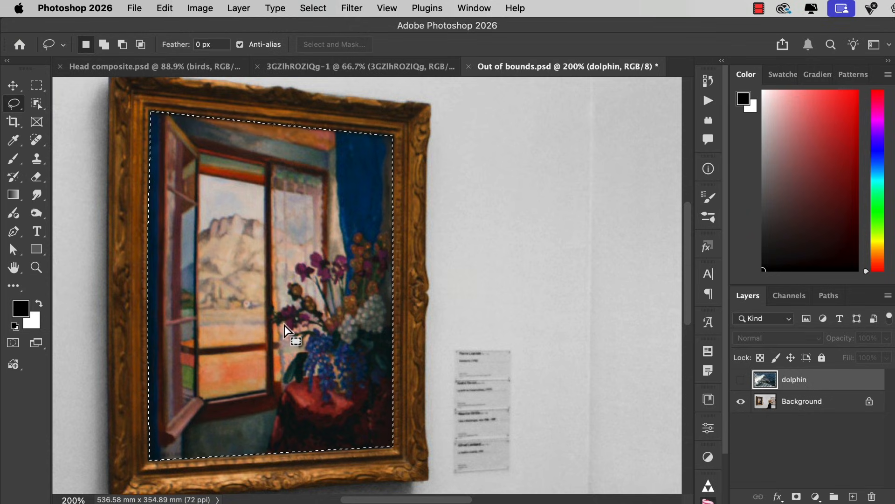
key(super+0)
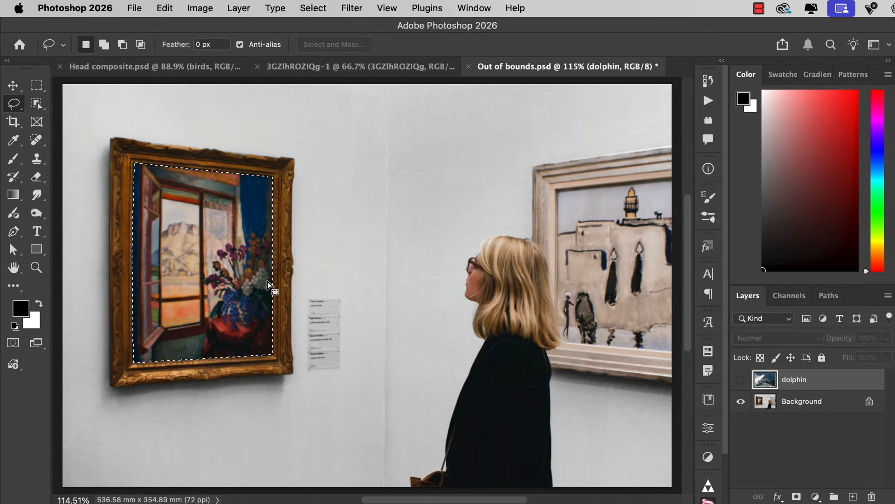
- Show the dolphin layer and add a layer mask to it that reveals only the selected painting area
click(741, 380)
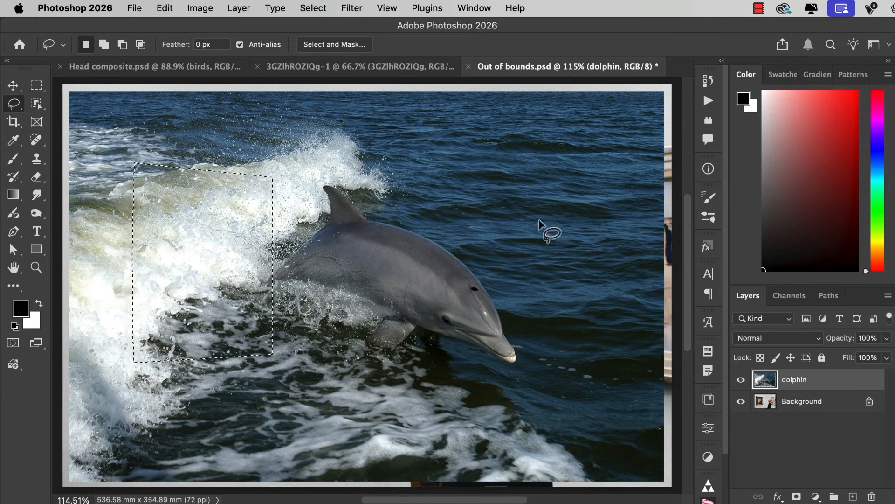
click(247, 6)
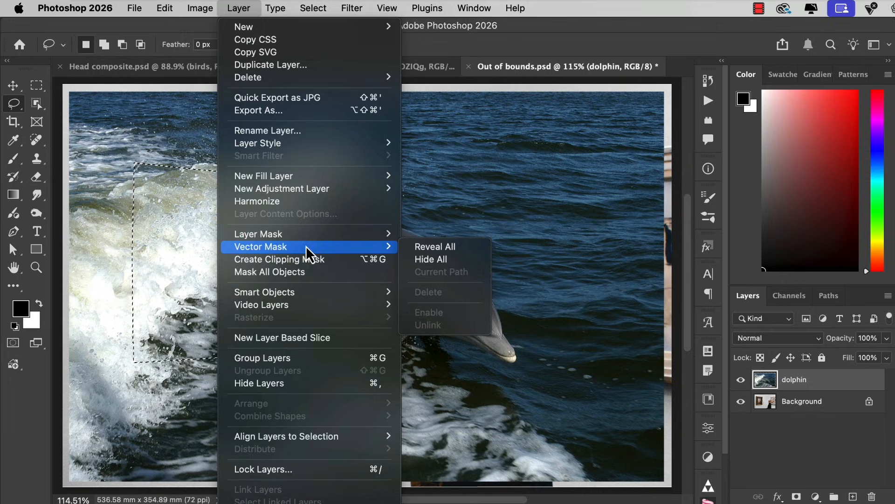
mouse_move(313, 235)
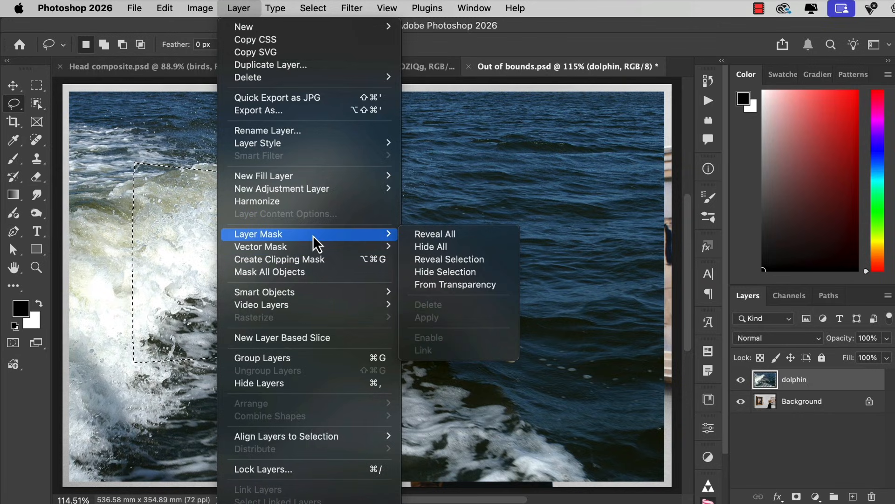
click(465, 263)
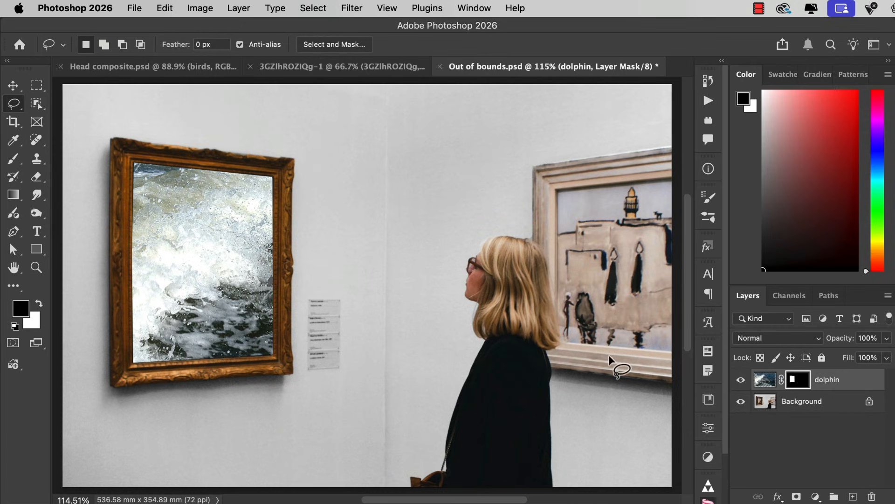
click(9, 90)
mouse_move(257, 254)
mouse_down()
mouse_move(167, 274)
mouse_move(154, 293)
mouse_up()
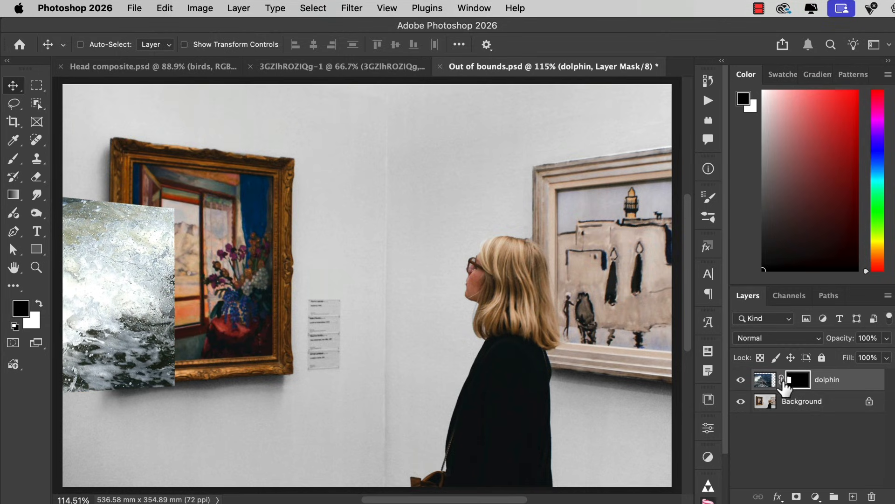
key(super+z)
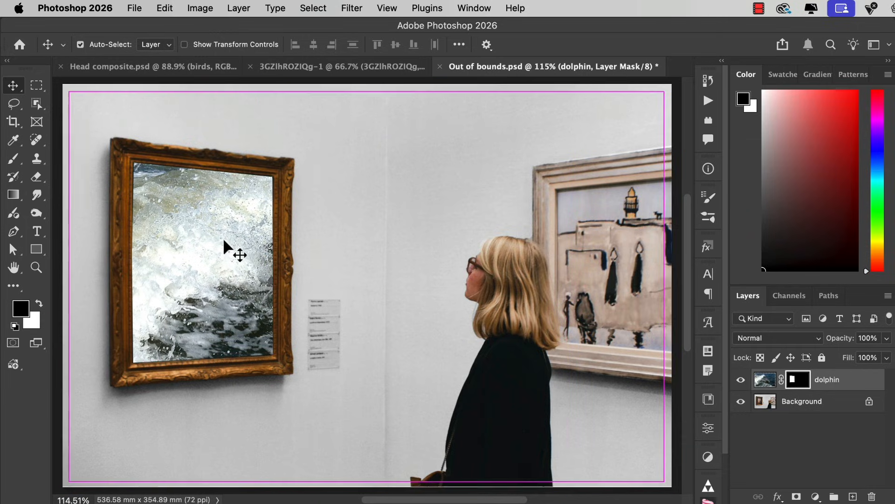
- Unlink the dolphin layer's image from its mask and move the image so the dolphin's body sits inside the frame
click(765, 380)
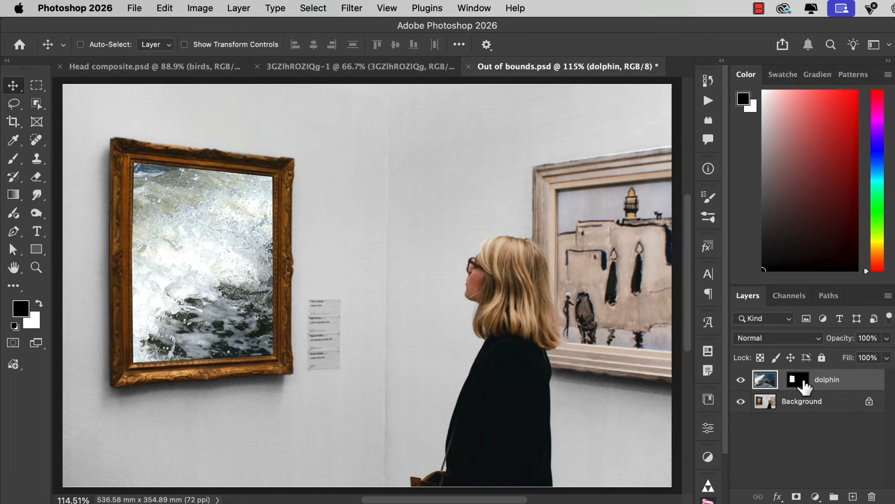
drag(516, 366, 362, 352)
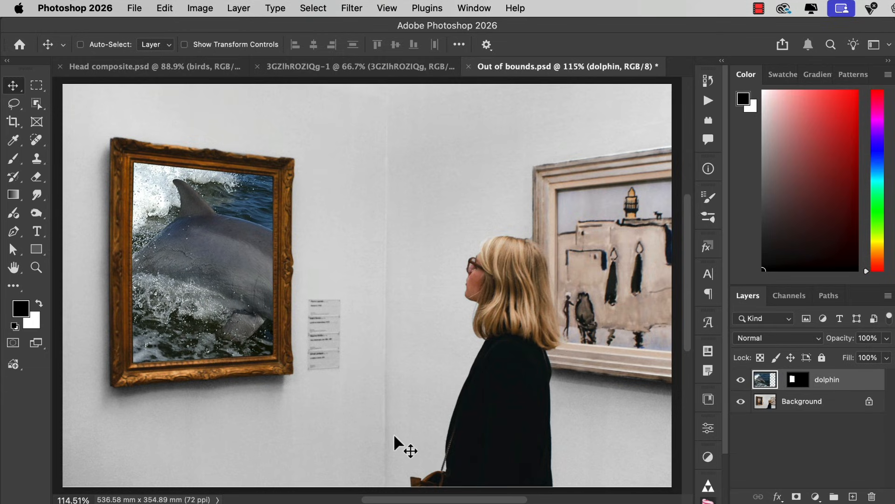
- Disable the dolphin layer's mask and select the whole dolphin with the Object Selection tool
shift+click(798, 385)
click(37, 104)
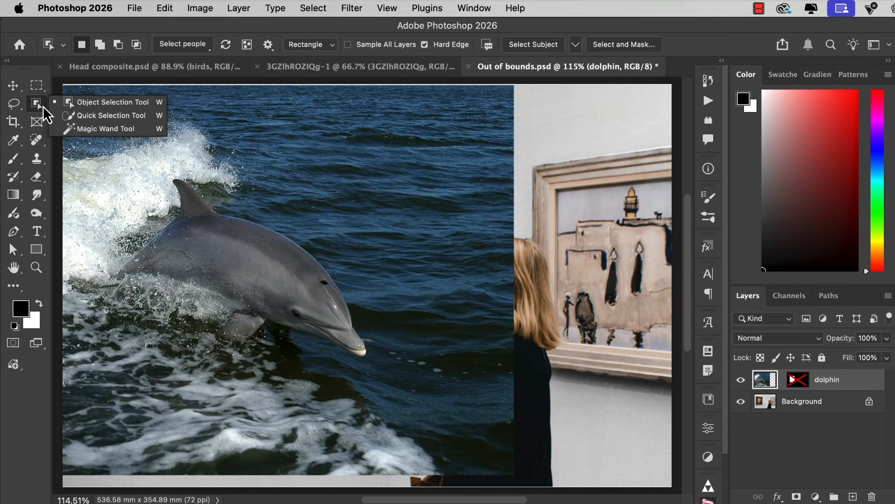
click(77, 102)
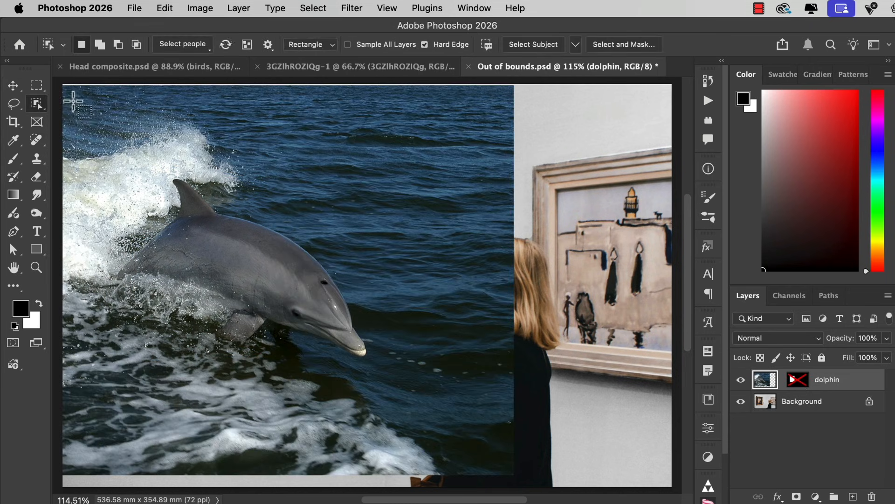
drag(134, 167, 382, 380)
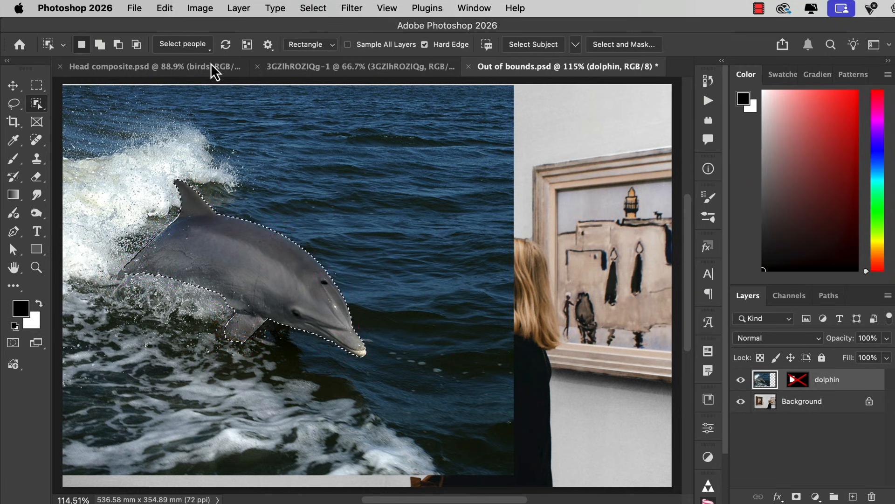
- Copy the selected dolphin to a new layer and re-enable the mask on the dolphin layer
click(242, 10)
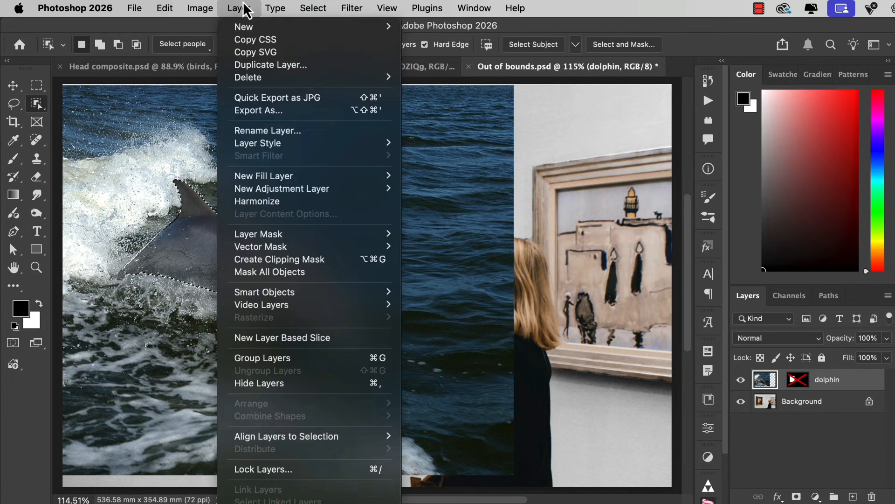
mouse_move(250, 29)
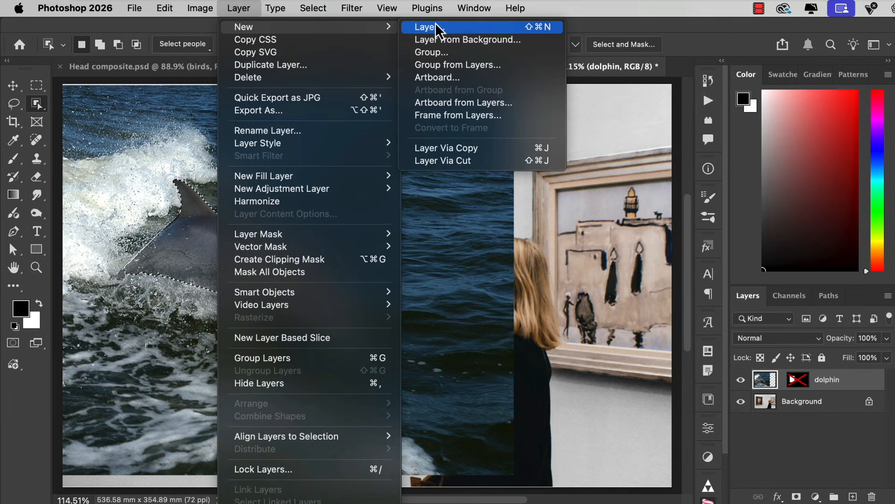
click(472, 148)
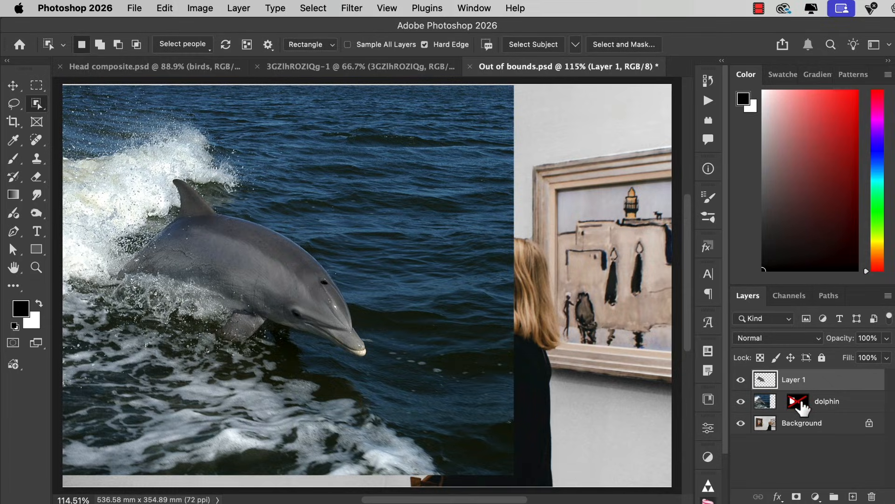
shift+click(800, 402)
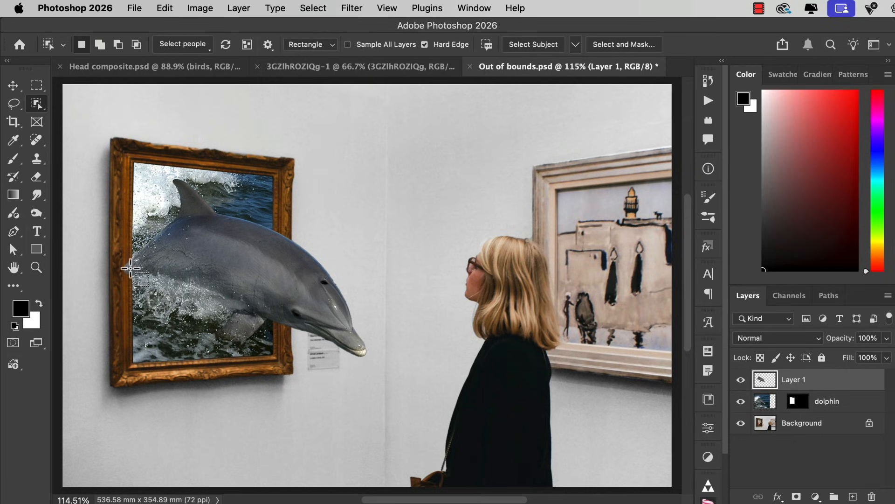
- Erase the part of the dolphin cutout's tail that overlaps the frame's left edge
key(e)
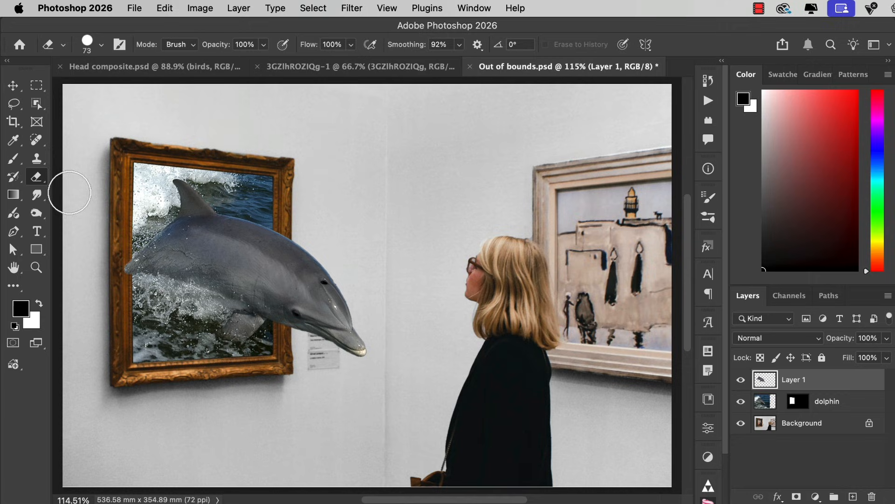
mouse_move(116, 254)
mouse_down()
mouse_move(124, 256)
mouse_move(120, 277)
mouse_move(118, 257)
mouse_up()
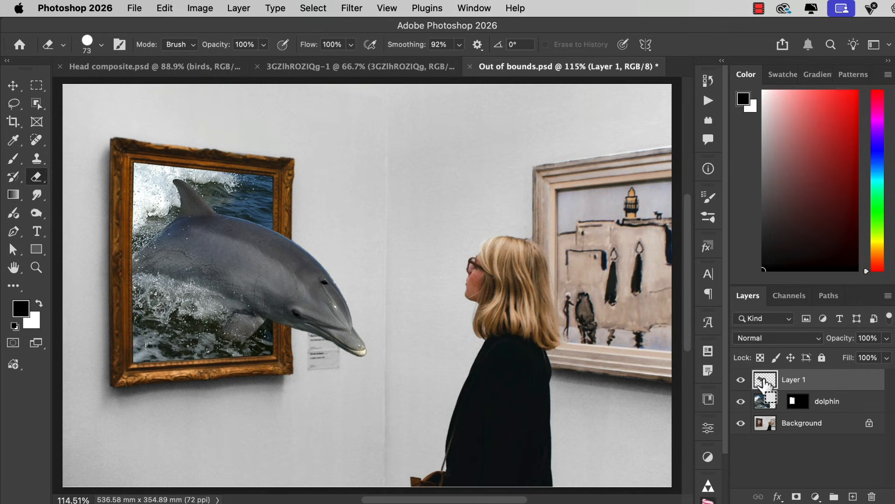
- Load the dolphin cutout's outline as a selection, fill it with black on a new layer named "shadow", and deselect
super+click(762, 380)
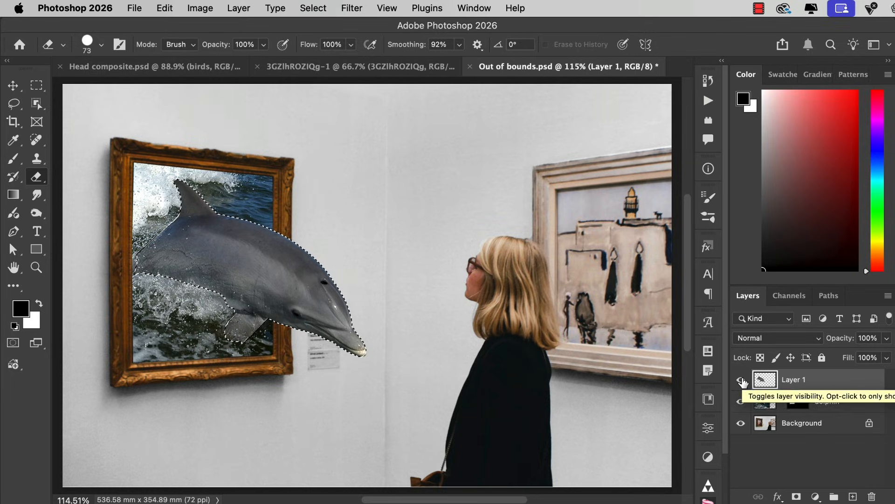
key(super+shift+n)
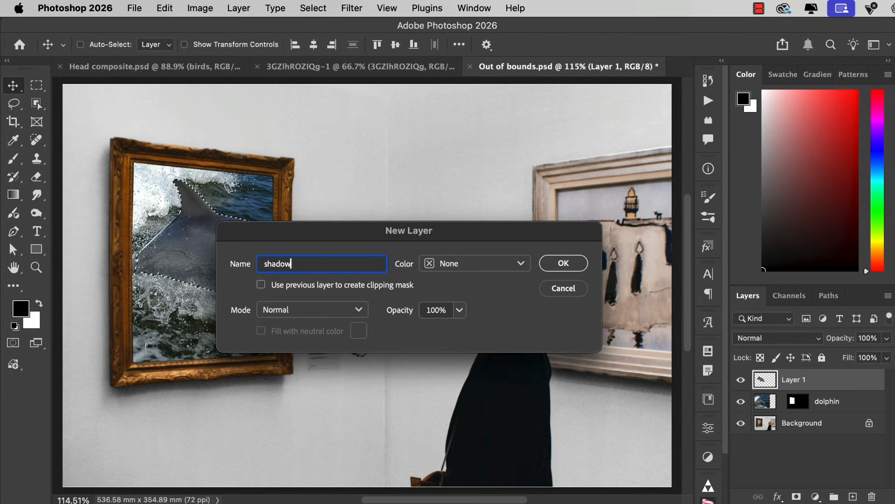
click(559, 263)
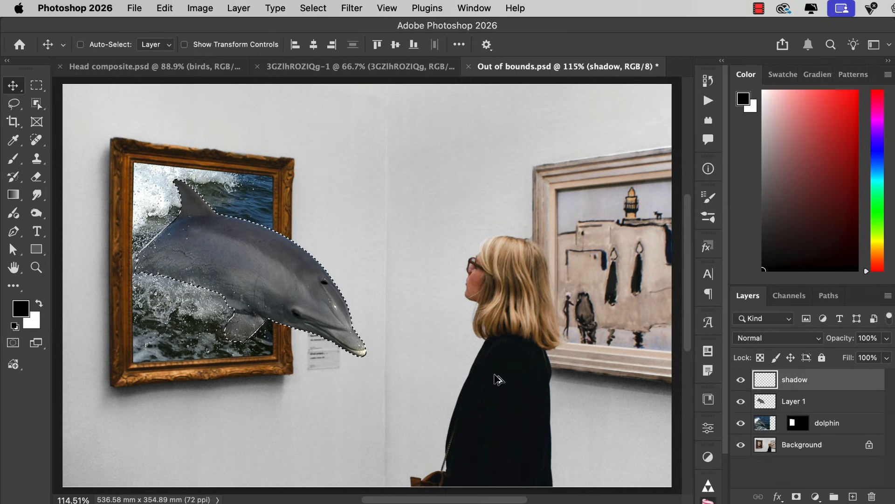
key(alt+BackSpace)
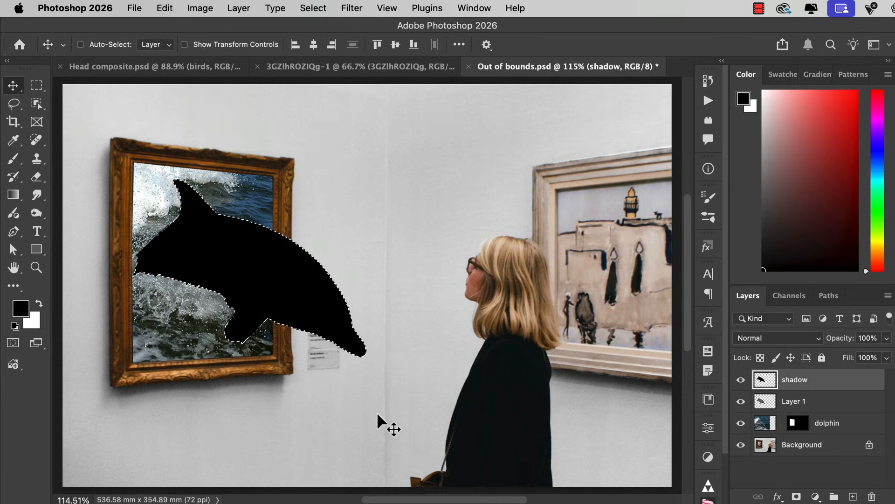
key(super+d)
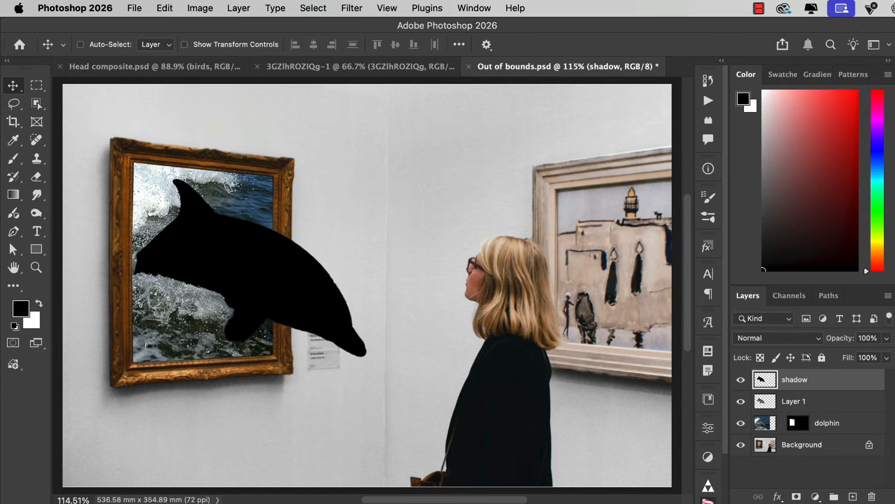
- Move the shadow layer directly beneath the dolphin cutout layer
drag(773, 385, 765, 408)
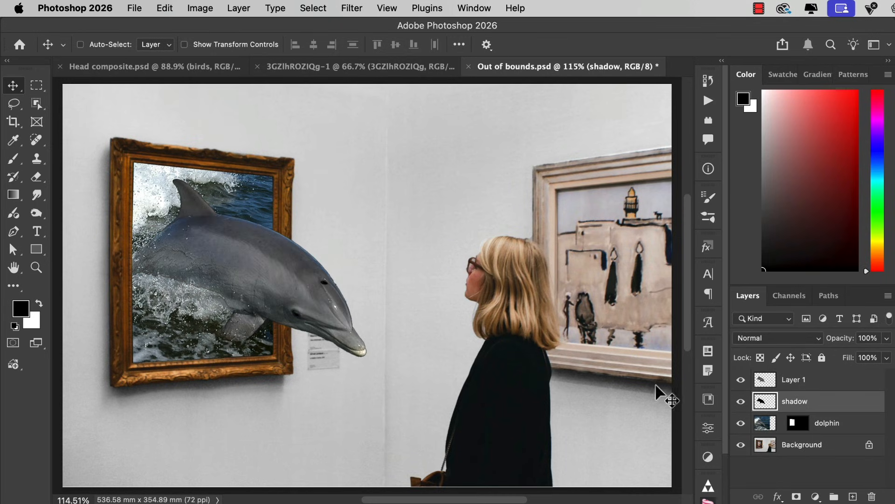
key(super)
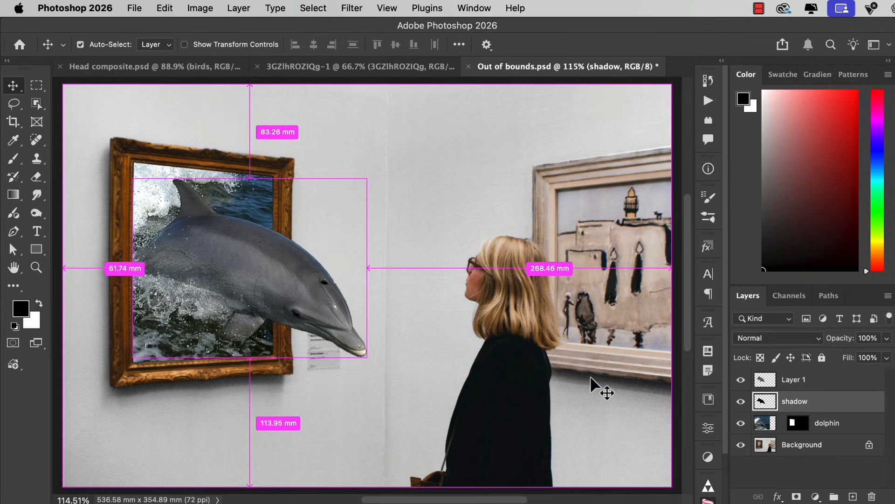
- Skew the shadow layer vertically by about 27°, stretch its height to about 114%, and position it so it falls below the dolphin's head
key(super+t)
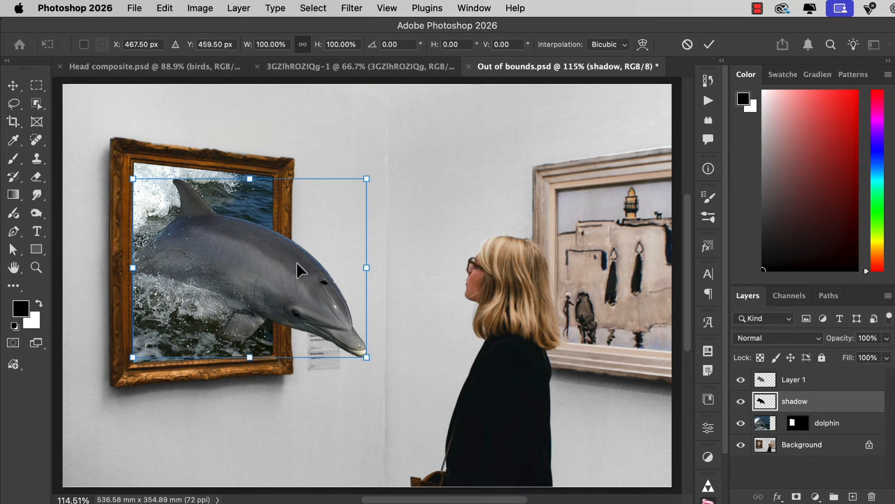
drag(299, 261, 309, 297)
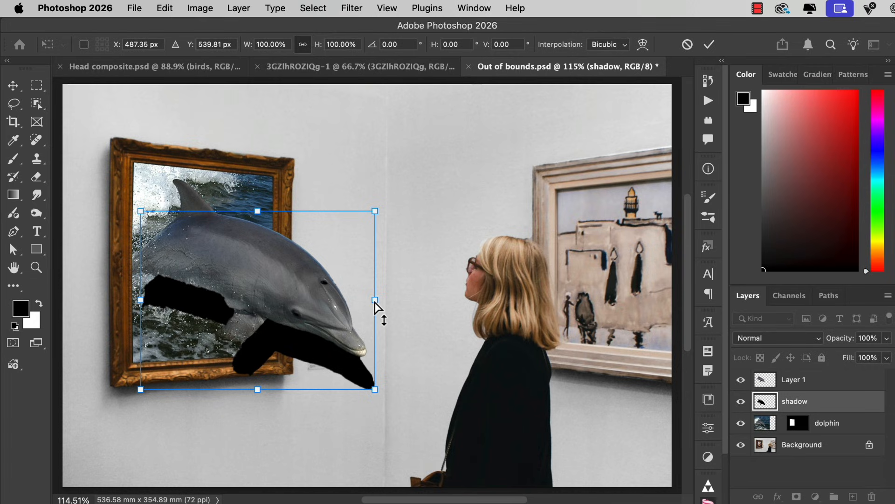
drag(376, 308, 379, 387)
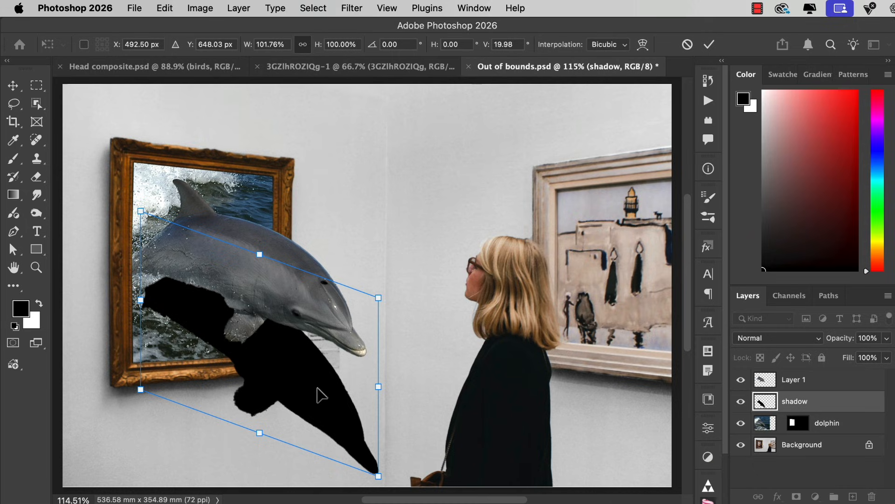
drag(316, 387, 317, 317)
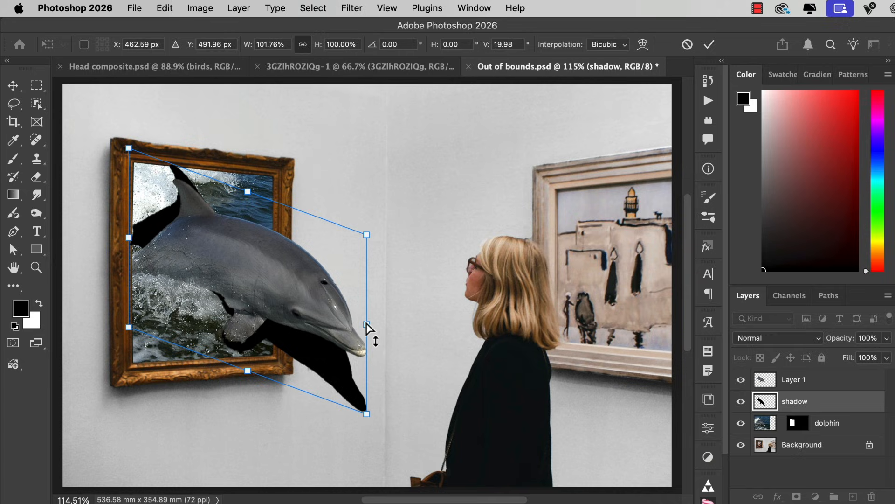
drag(370, 326, 330, 371)
drag(244, 368, 237, 395)
drag(294, 372, 297, 351)
drag(298, 359, 300, 357)
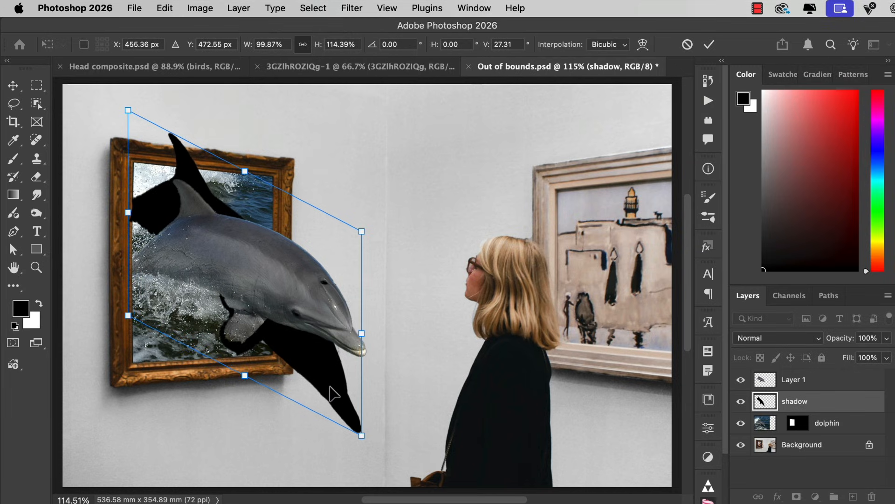
drag(334, 393, 329, 394)
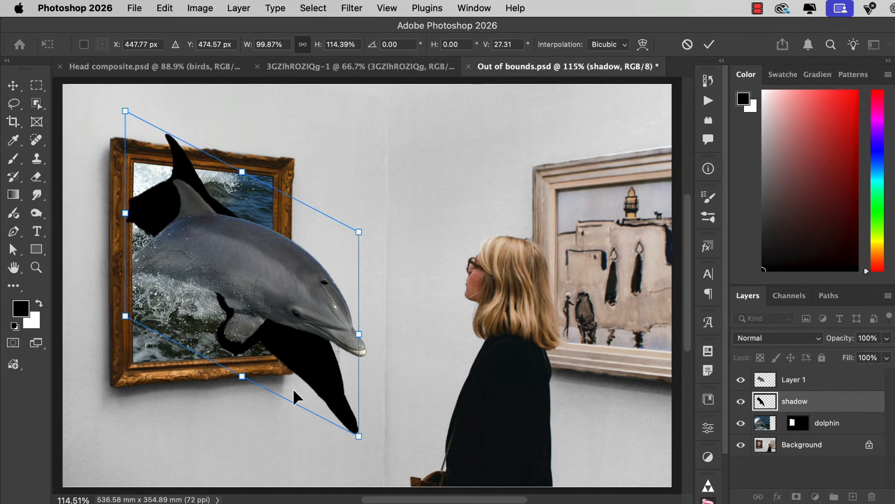
key(Return)
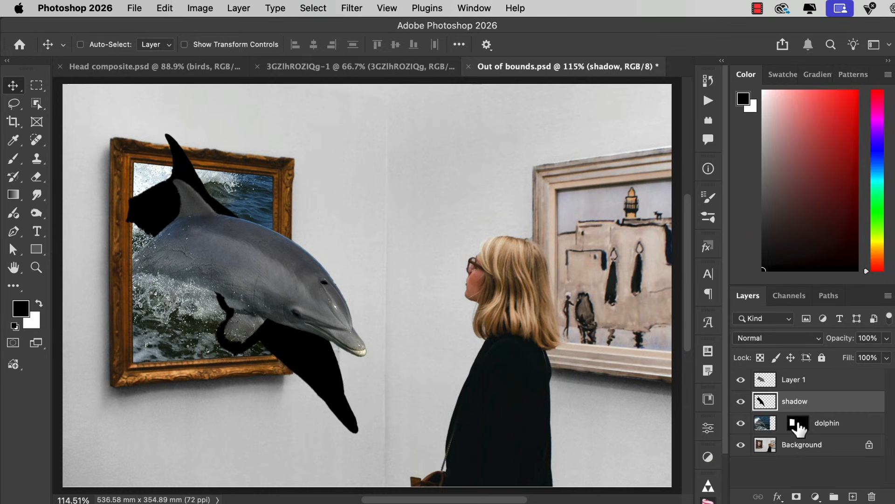
- Copy the dolphin layer's mask onto the shadow layer and invert the copied mask
drag(799, 420, 800, 404)
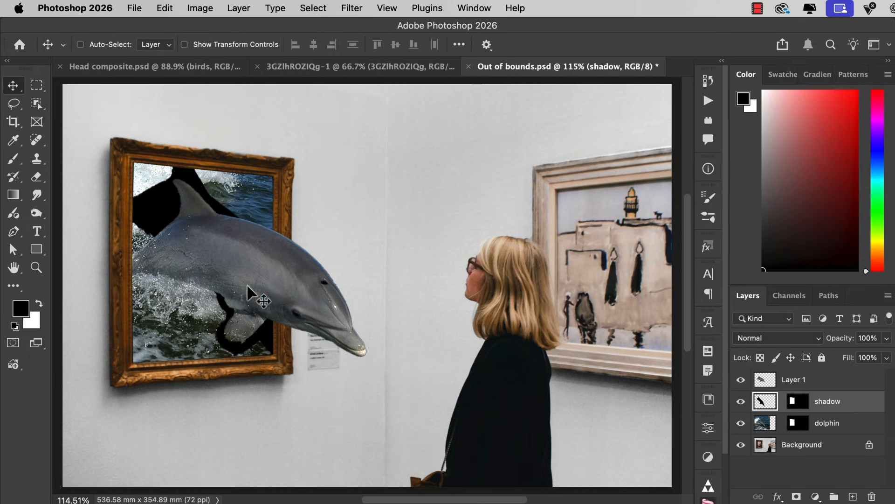
click(799, 404)
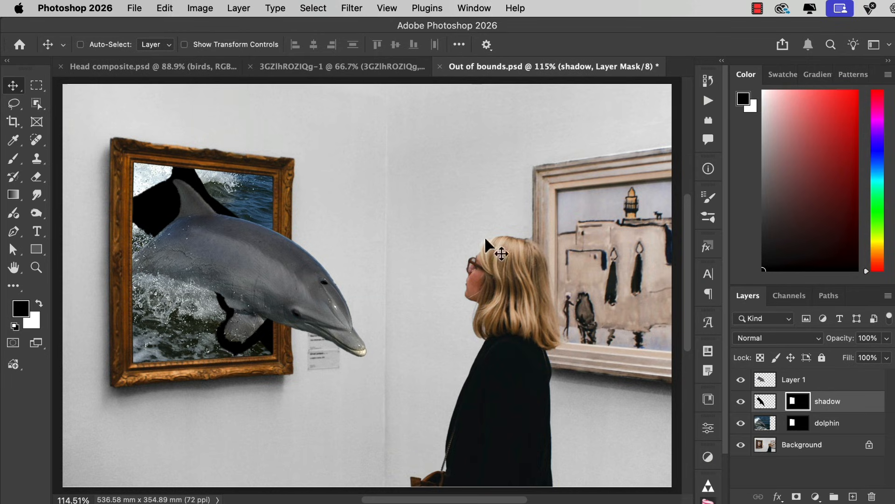
click(201, 8)
mouse_move(217, 46)
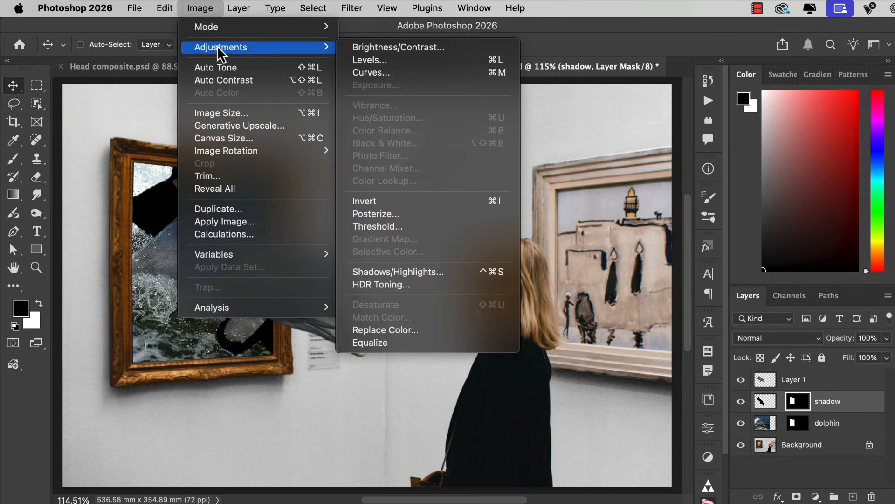
click(416, 201)
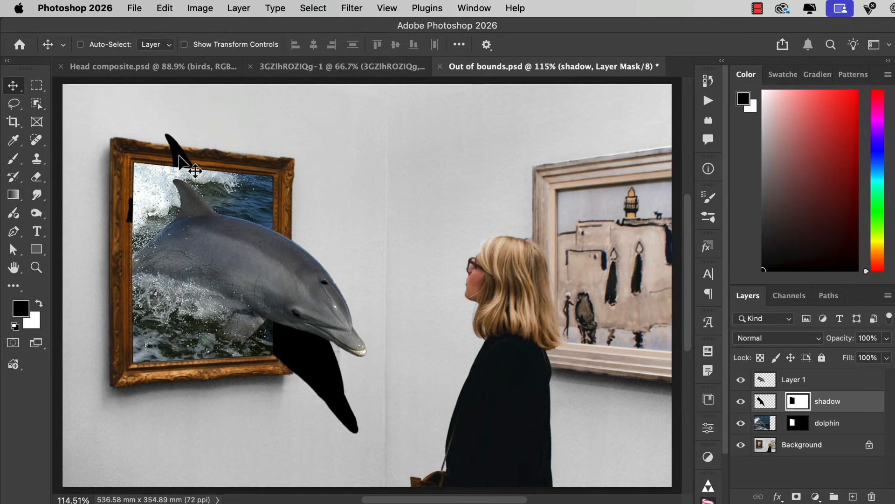
- Paint black on the shadow mask with a soft 100% opacity brush to hide the shadow on the frame's top and left edges
key(b)
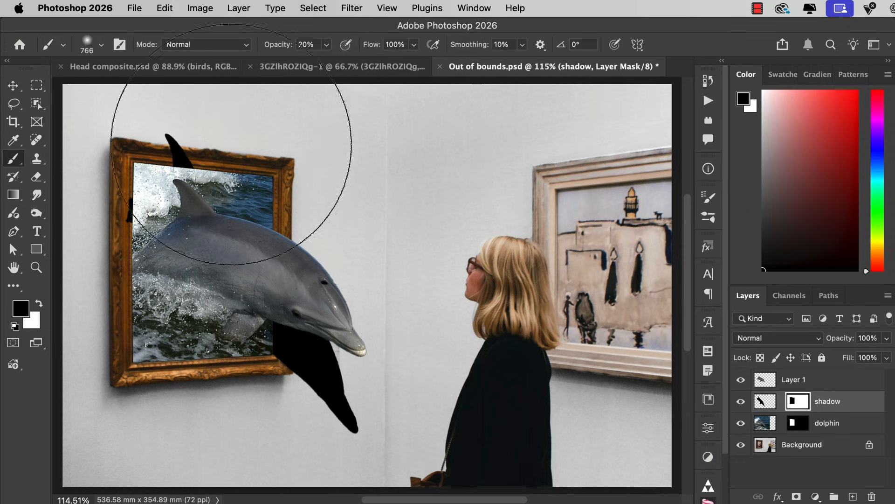
click(327, 45)
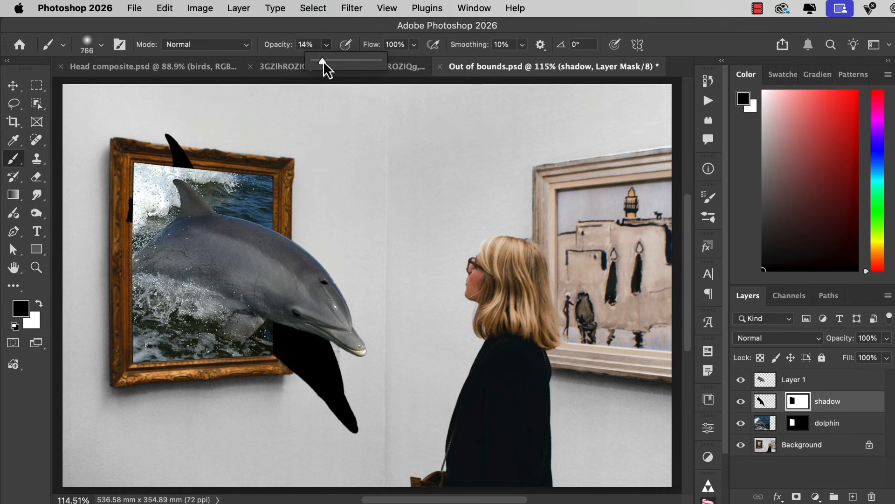
drag(323, 60, 452, 74)
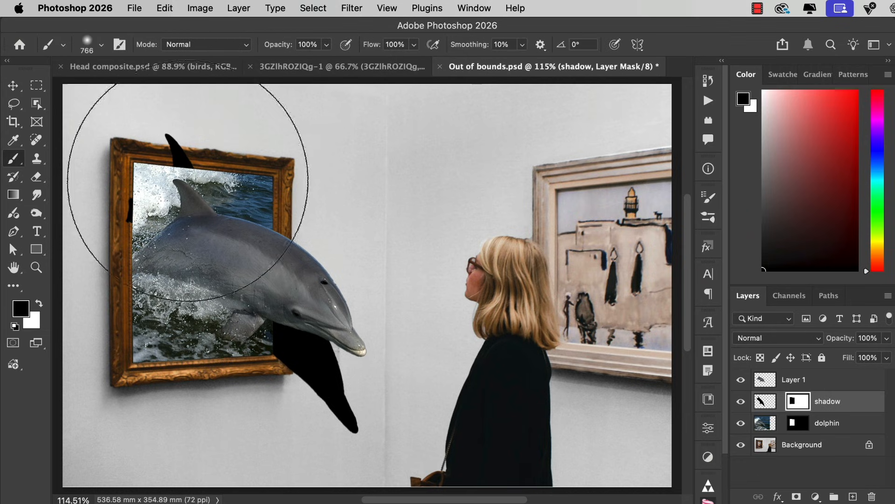
mouse_move(250, 196)
mouse_down()
mouse_move(230, 205)
mouse_move(81, 201)
mouse_up()
mouse_move(167, 136)
mouse_down()
mouse_move(188, 155)
mouse_move(155, 153)
mouse_move(123, 183)
mouse_move(120, 215)
mouse_move(116, 197)
mouse_up()
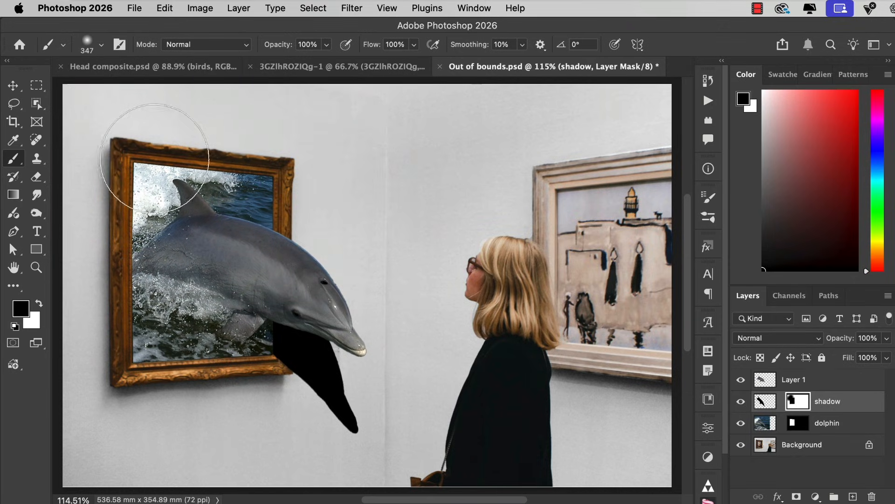
key(v)
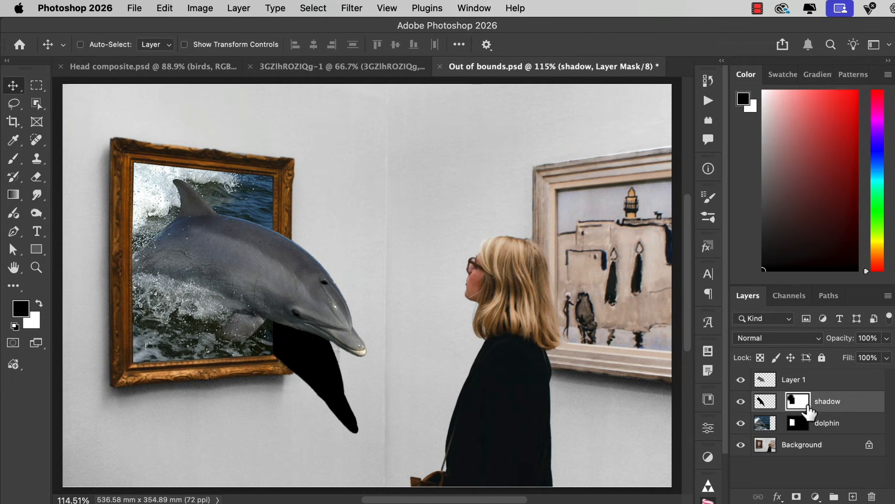
- Apply a Gaussian Blur with a 14.8-pixel radius to the shadow layer's image rather than its mask
click(763, 402)
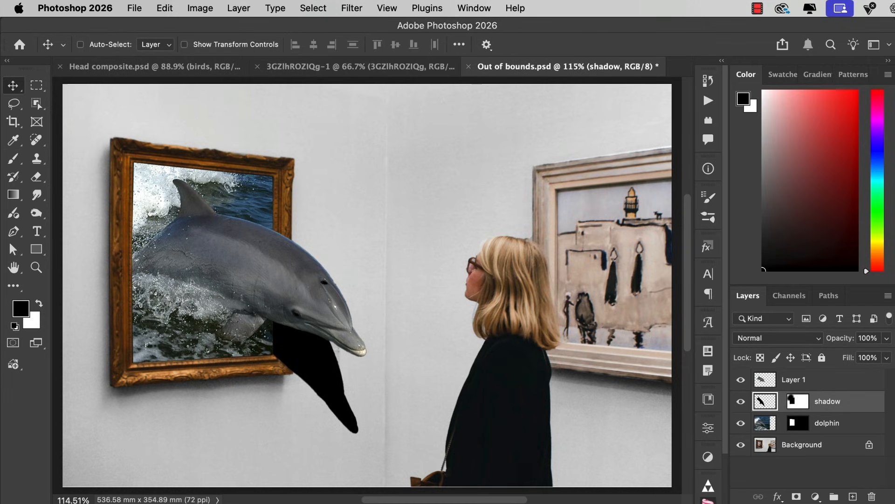
click(353, 8)
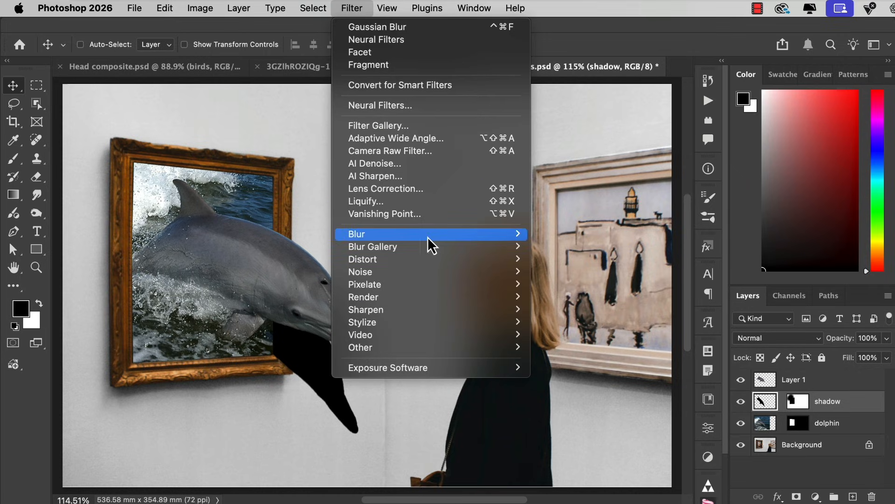
mouse_move(439, 237)
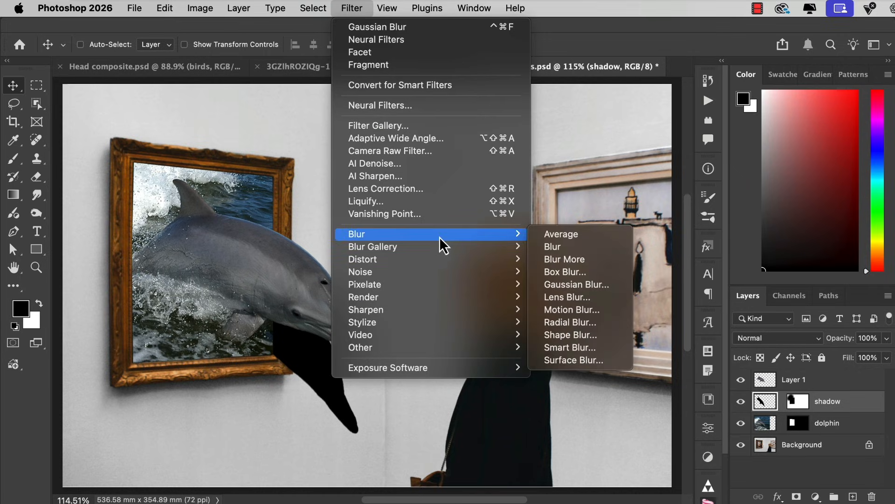
click(566, 288)
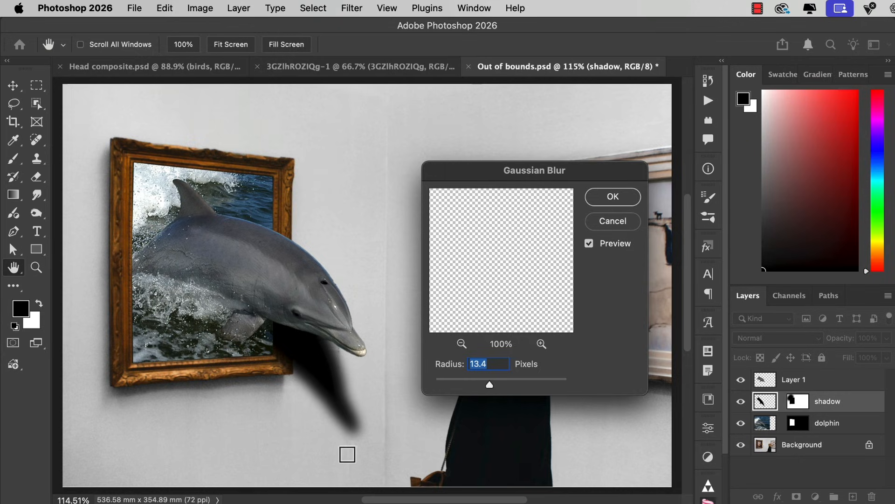
drag(488, 385, 490, 391)
click(612, 197)
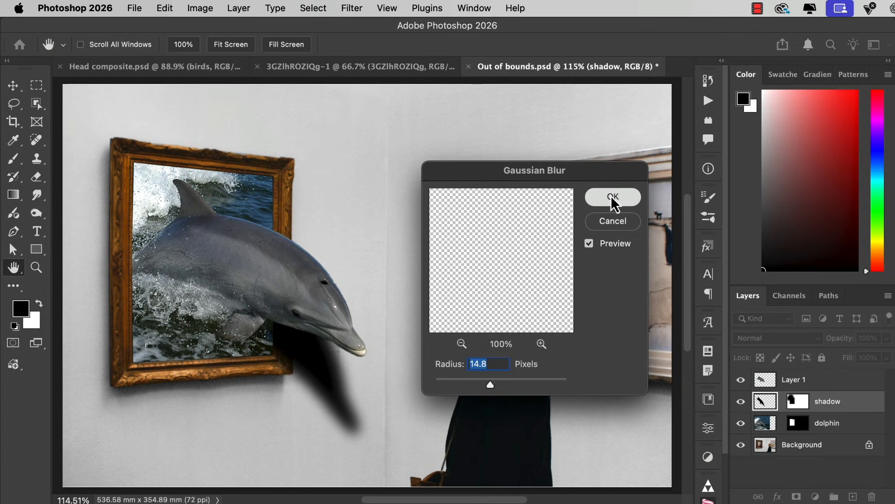
- Shift the blurred shadow slightly left and down on the wall and set the layer's opacity to 50%
key(v)
mouse_move(344, 415)
mouse_down()
mouse_move(343, 426)
mouse_move(334, 421)
mouse_up()
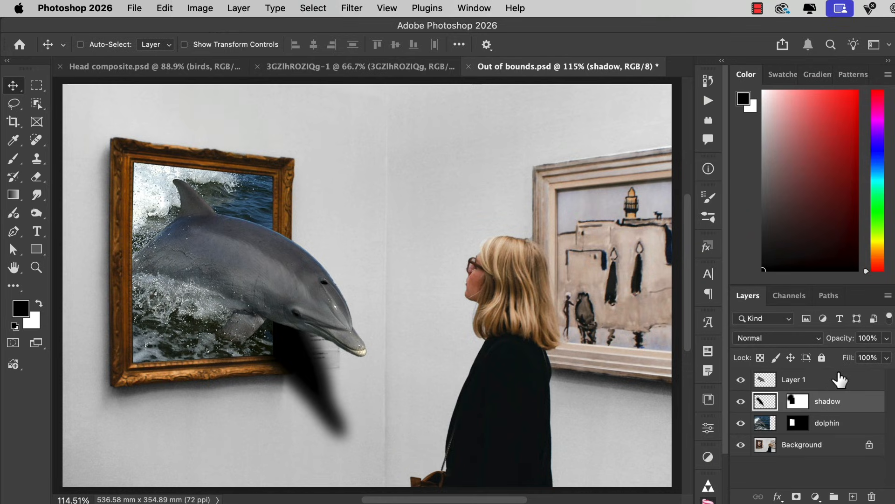
key(3)
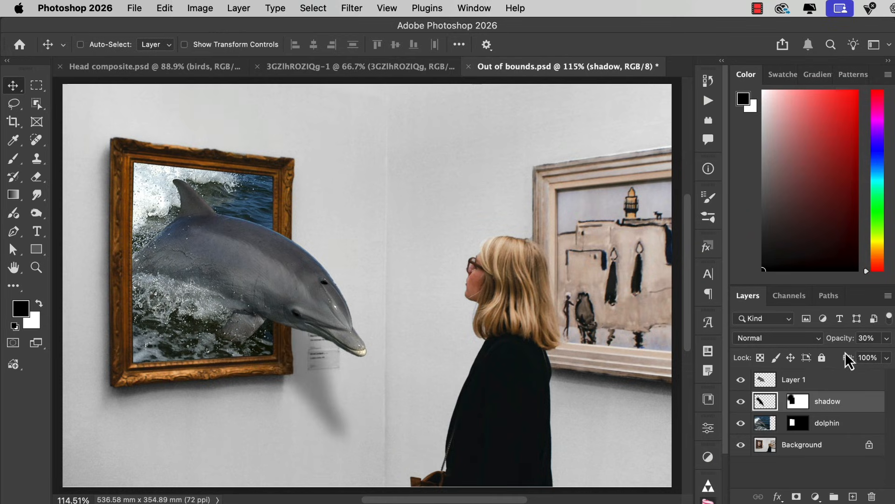
key(8)
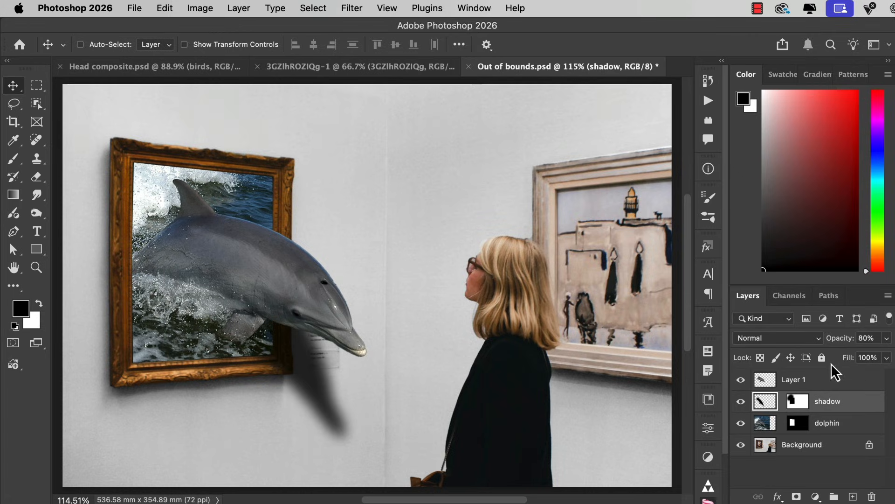
key(5)
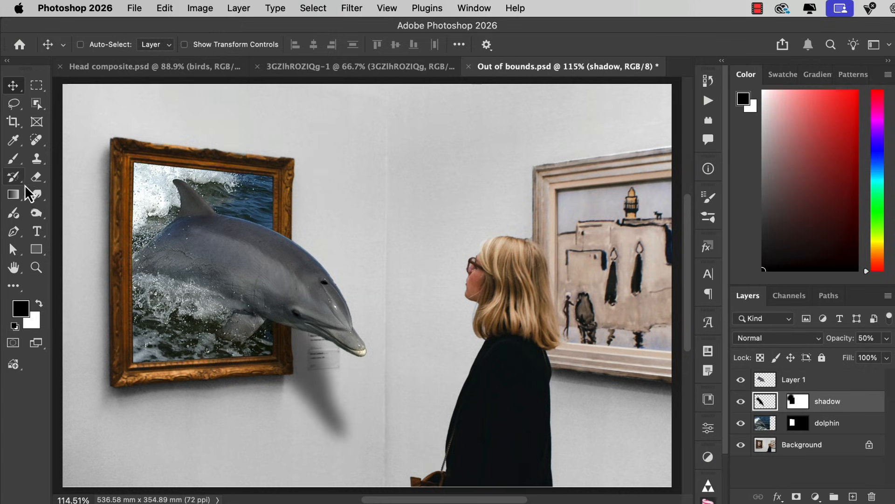
- Paint black on the shadow mask with a soft 20% opacity brush to fade the shadow's lower tip
click(9, 162)
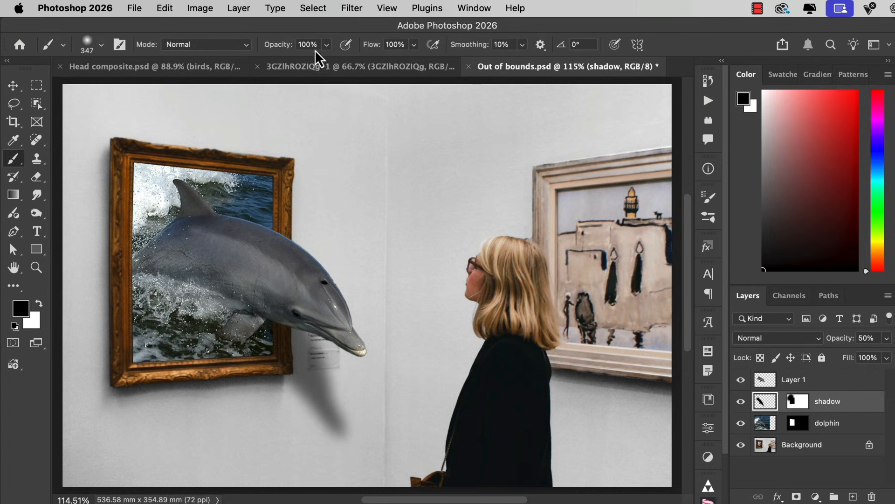
key(2)
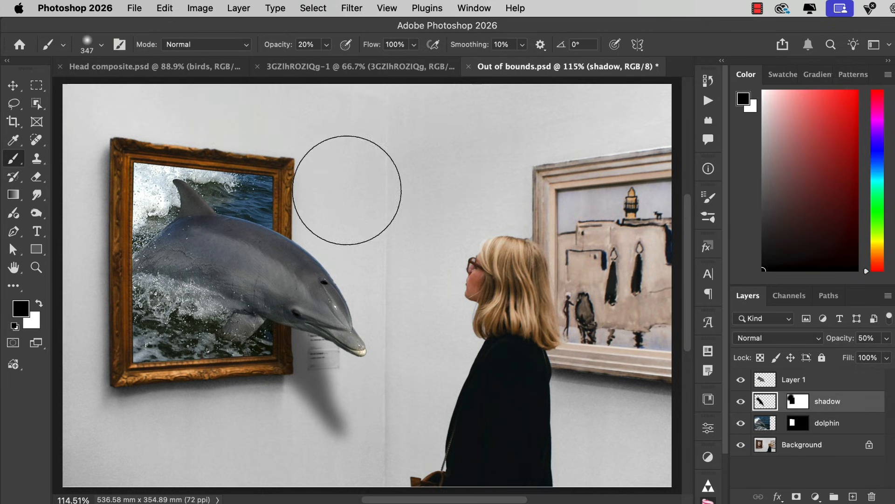
click(798, 401)
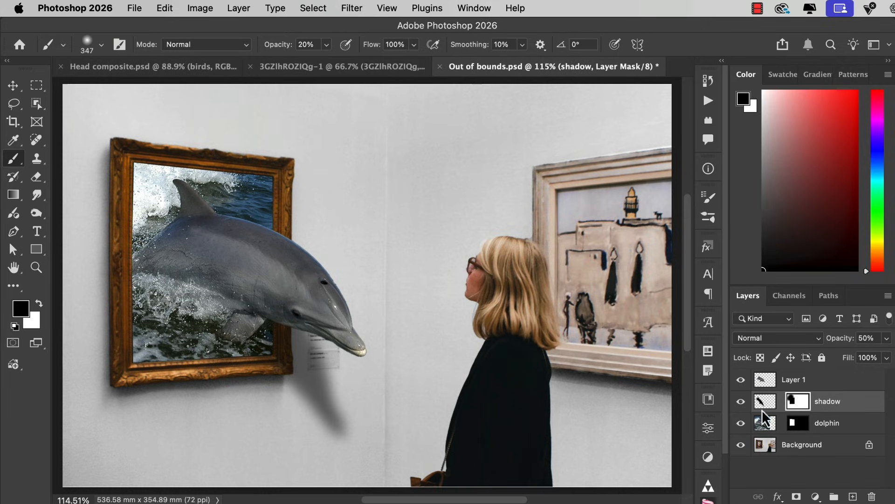
mouse_move(390, 396)
mouse_down()
mouse_move(359, 433)
mouse_move(308, 442)
mouse_up()
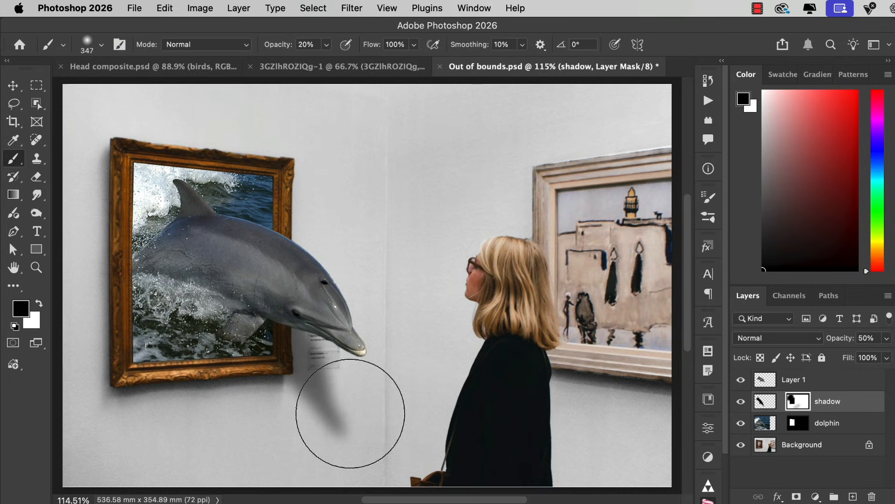
drag(401, 376, 356, 421)
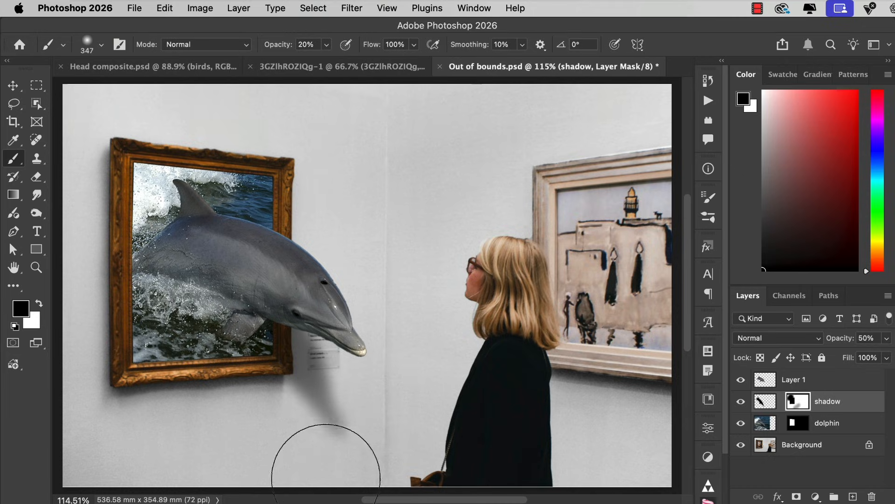